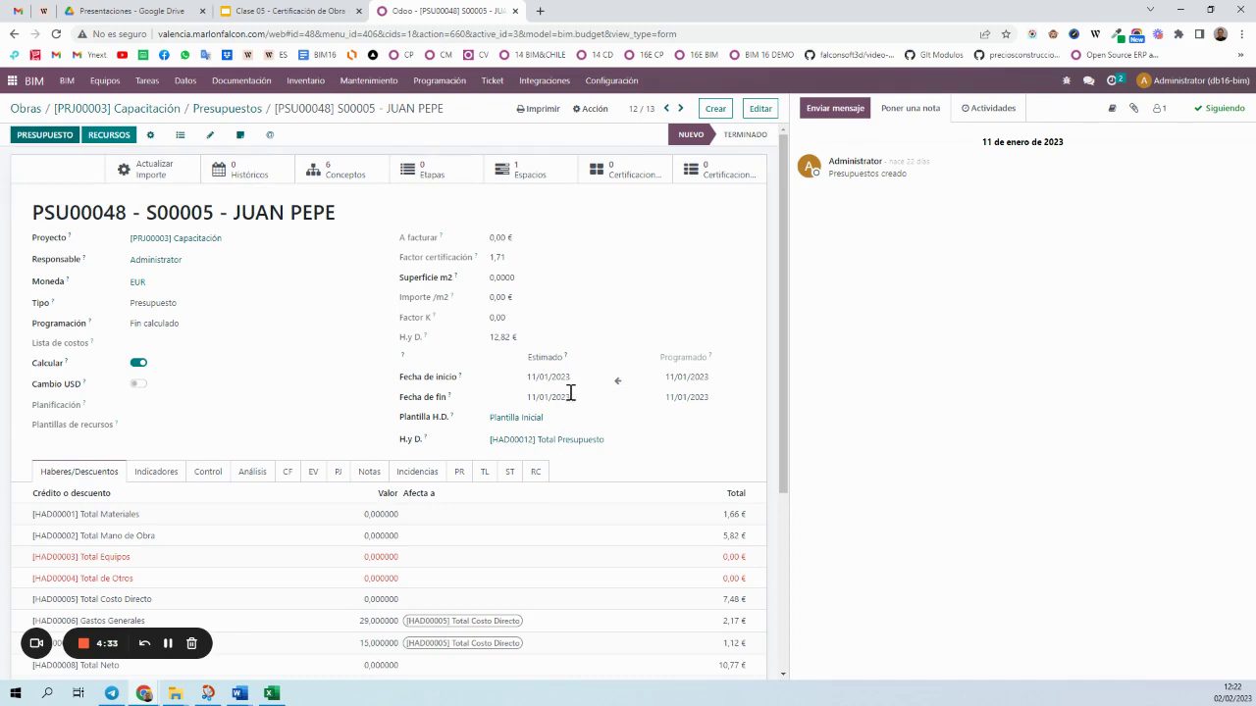
# - Set the budget's estimated end date (Fecha de fin) to 29/09/2023 and save the budget
pyautogui.click(761, 109)
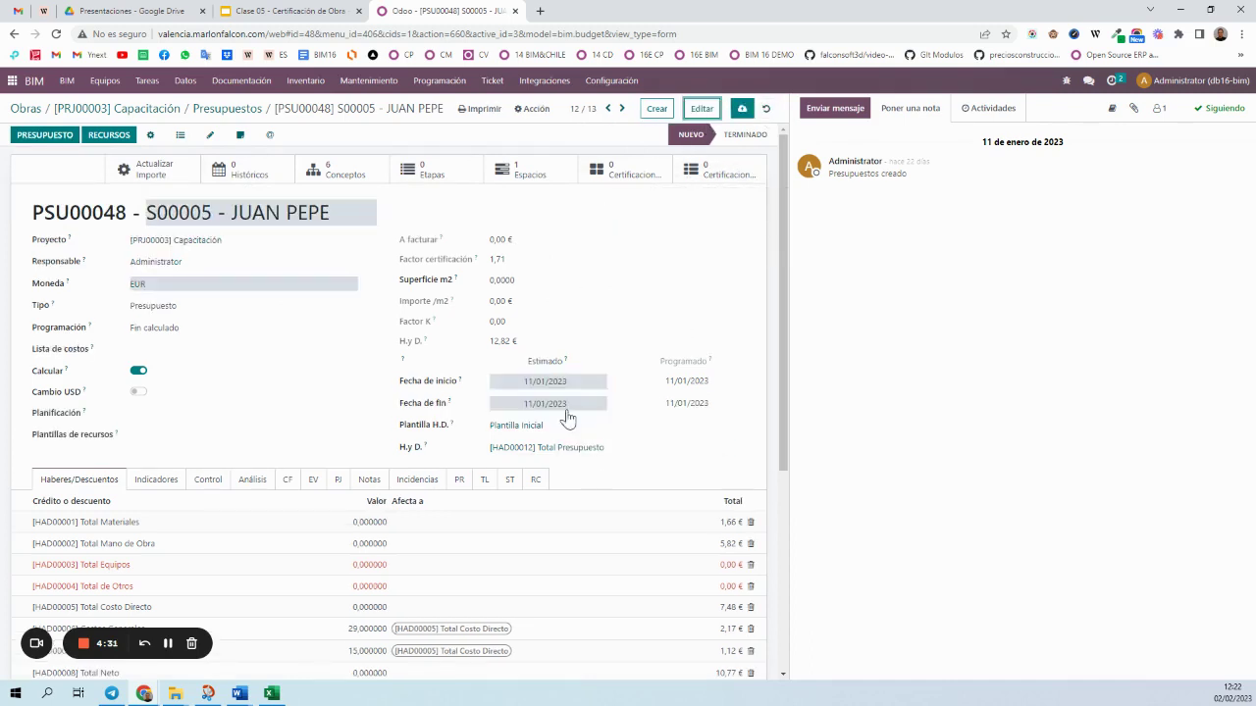
pyautogui.click(561, 406)
pyautogui.click(647, 196)
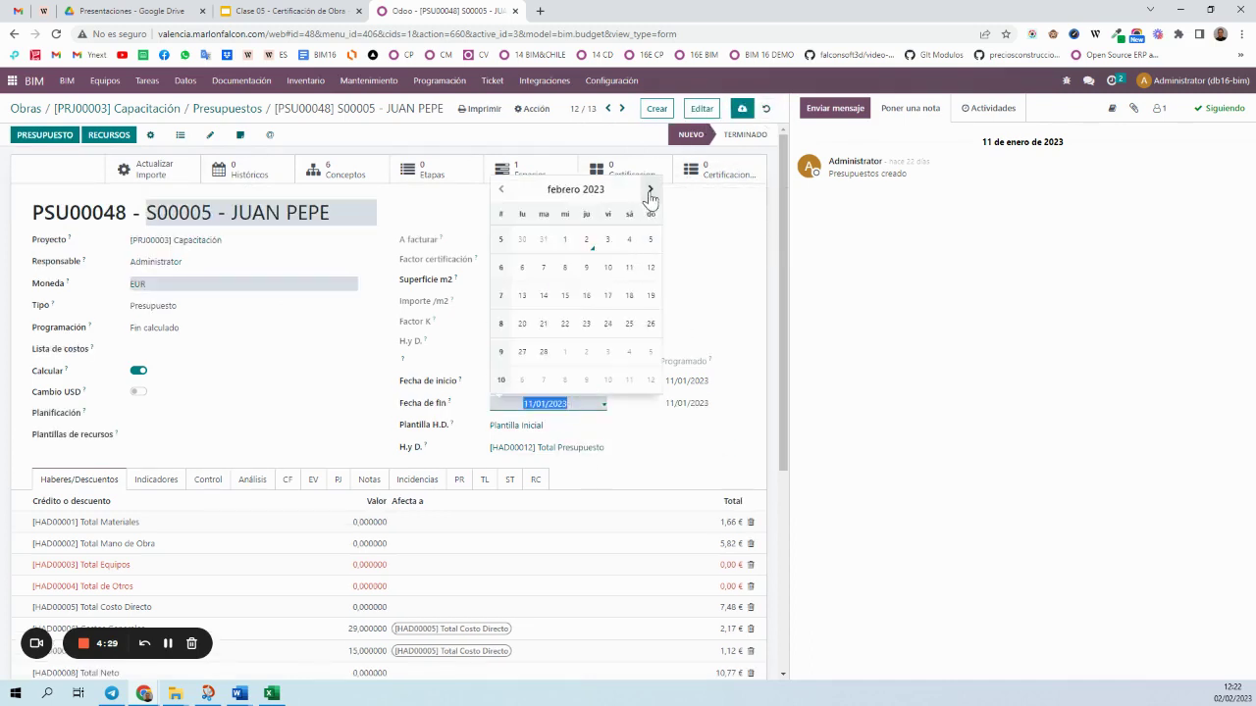
pyautogui.click(647, 196)
pyautogui.click(647, 196)
pyautogui.click(647, 196)
pyautogui.click(647, 196)
pyautogui.click(647, 197)
pyautogui.click(647, 197)
pyautogui.click(647, 196)
pyautogui.click(608, 352)
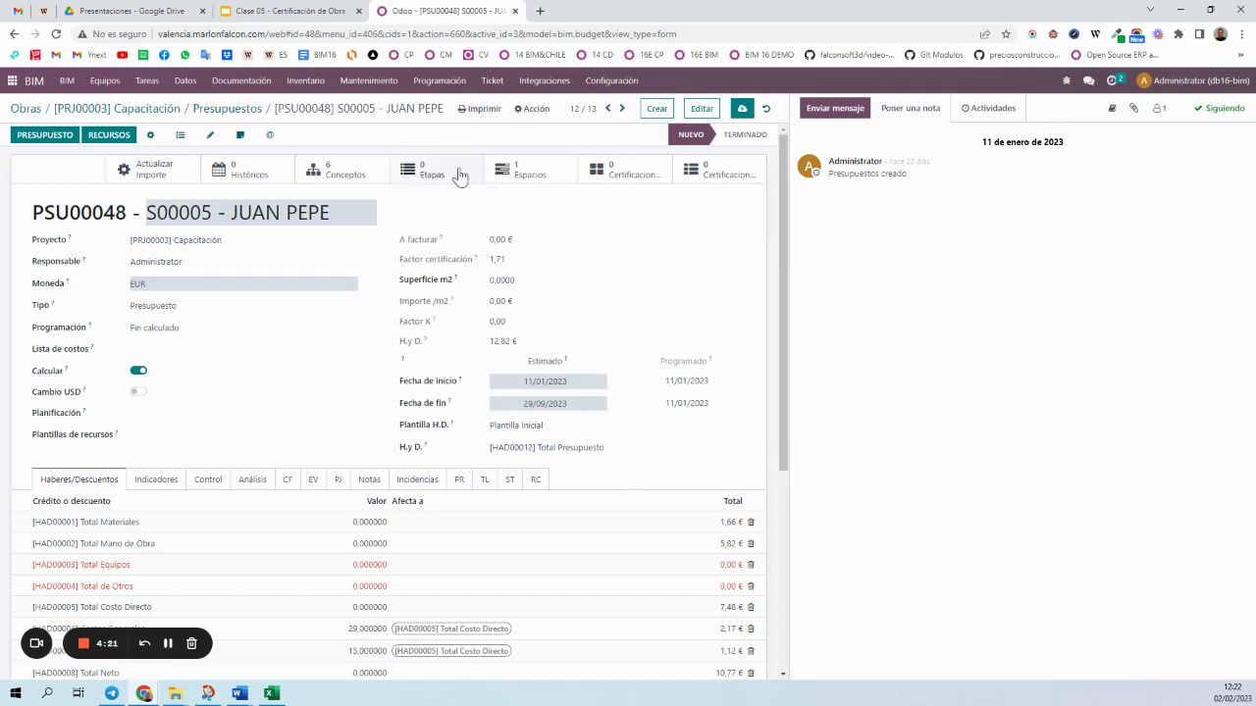
pyautogui.click(741, 108)
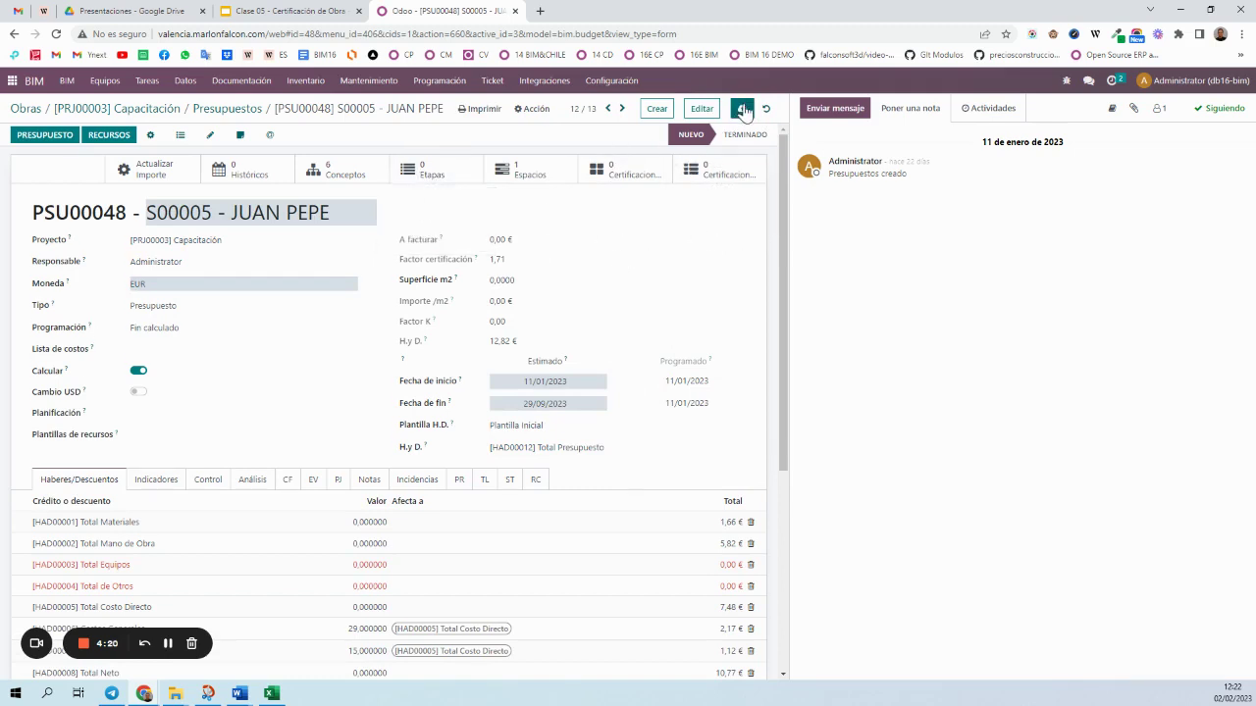
pyautogui.click(429, 173)
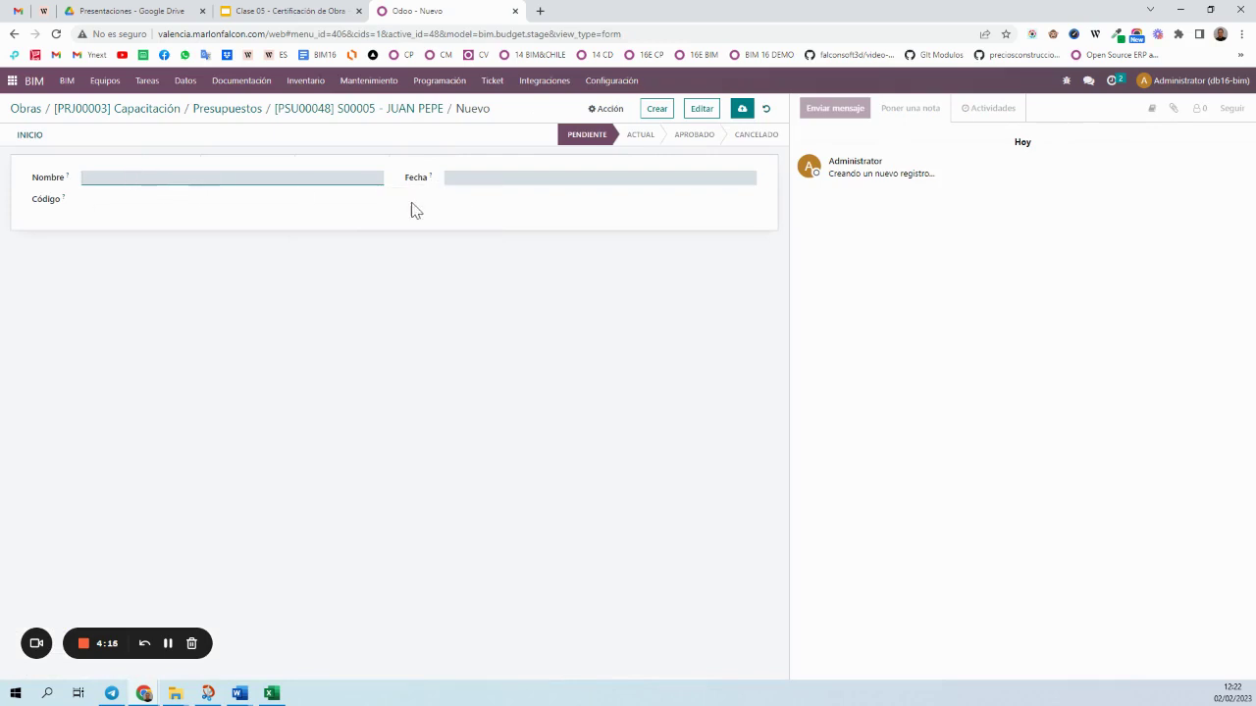
pyautogui.click(489, 177)
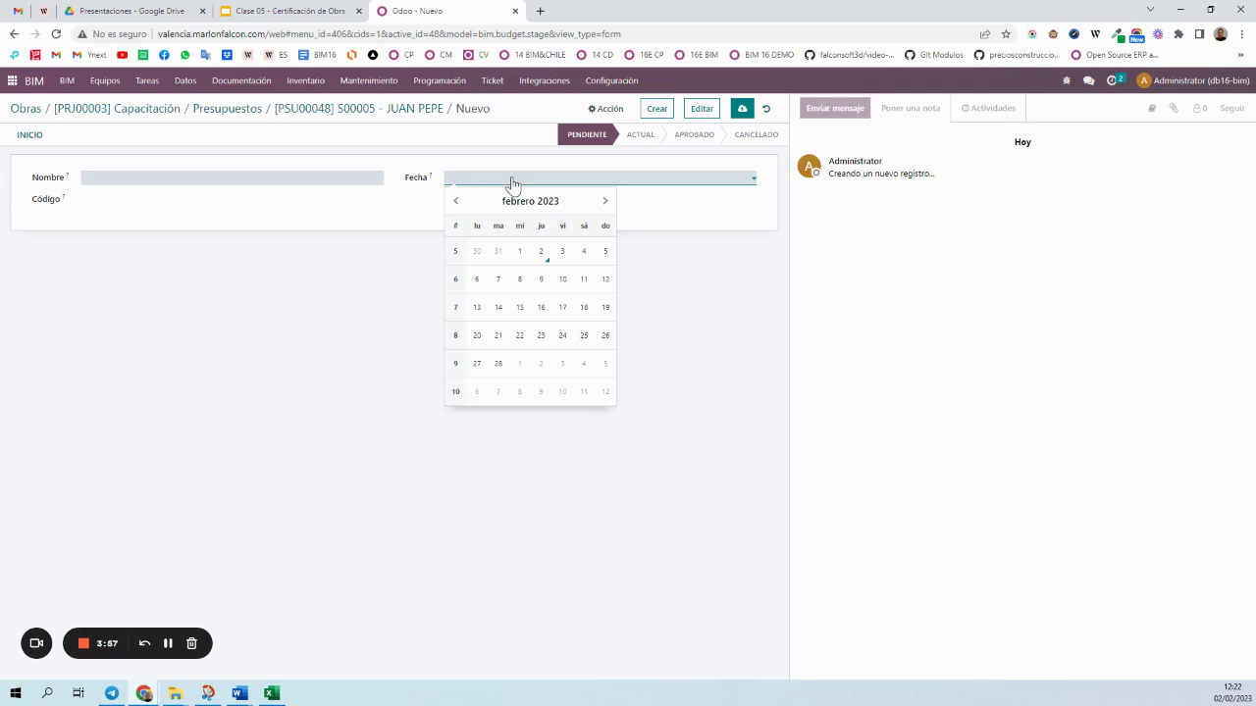
pyautogui.click(384, 109)
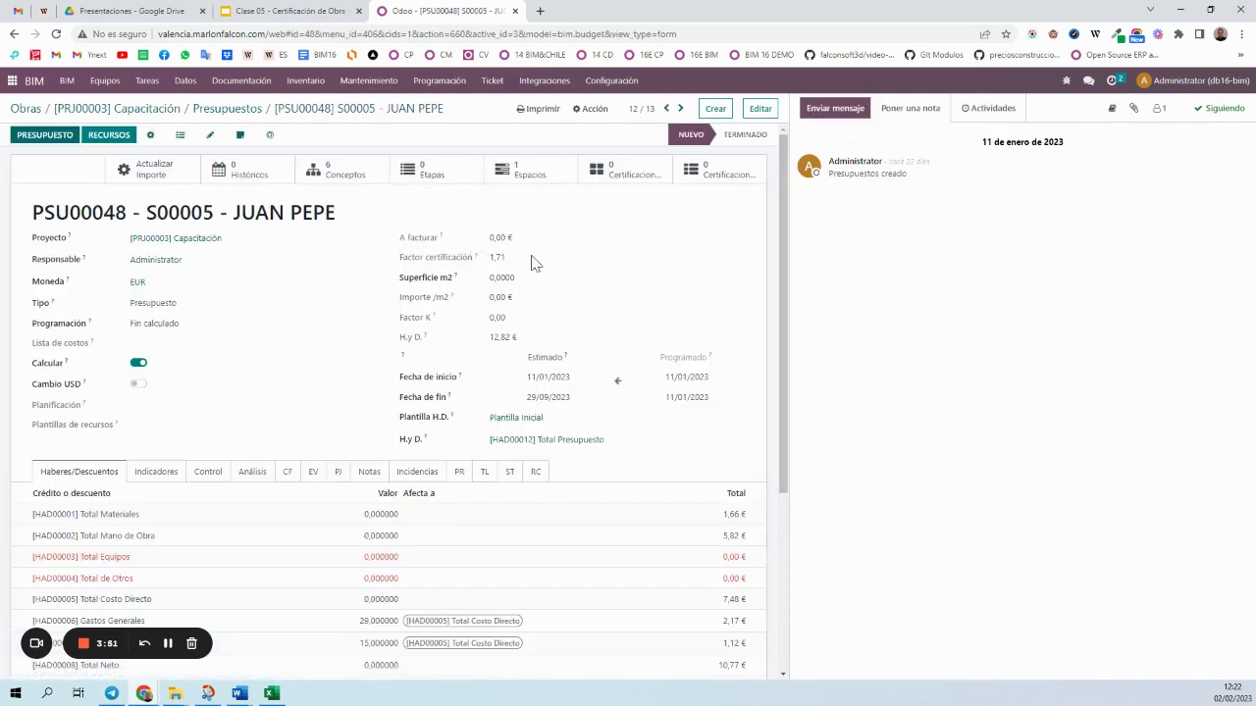
# - Generate the budget's stages automatically with the frequency Mensual
pyautogui.click(179, 142)
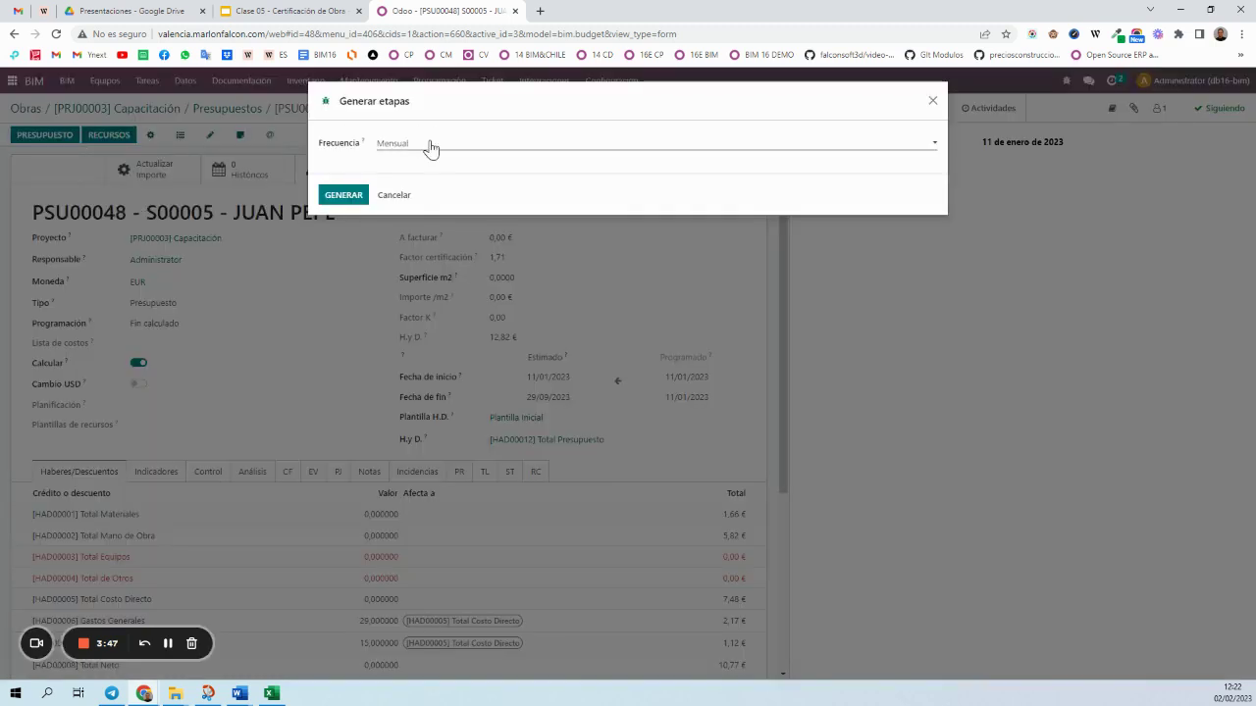
pyautogui.click(431, 145)
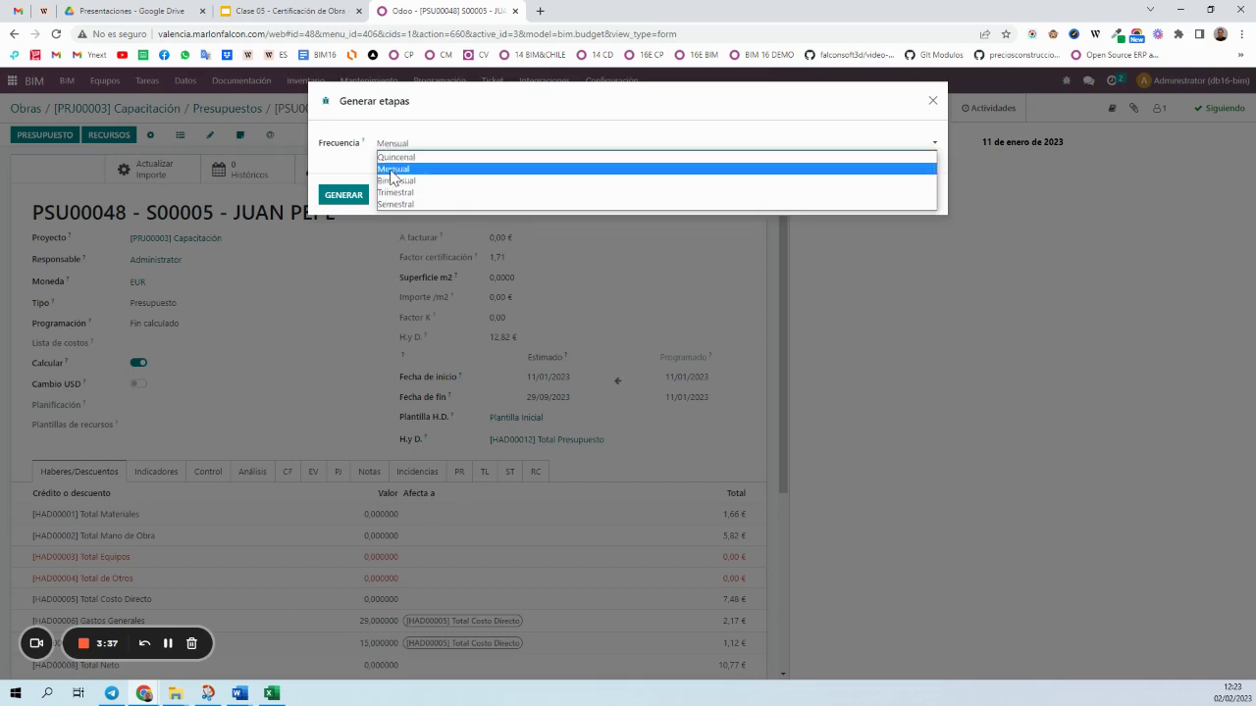
pyautogui.click(391, 171)
pyautogui.click(350, 198)
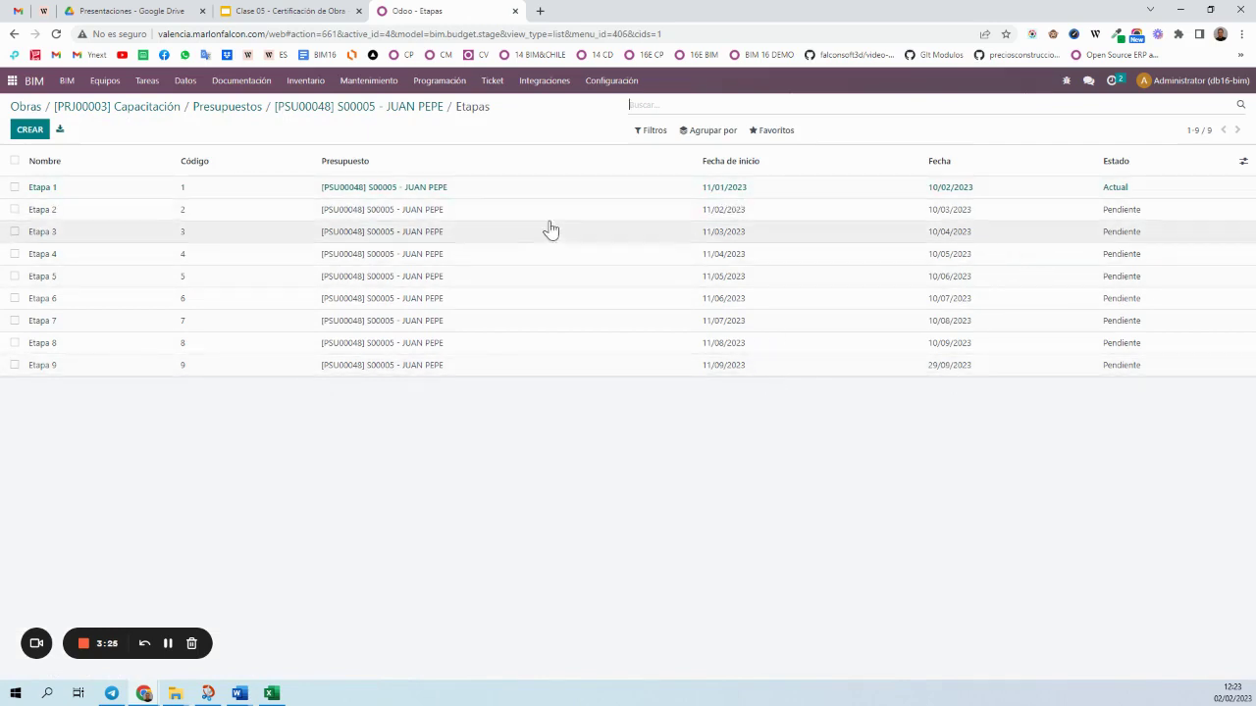
# - Review the generated stages' dates and states, examining the Etapa 1 and Etapa 3 records and returning to the stage list
pyautogui.moveTo(411, 164)
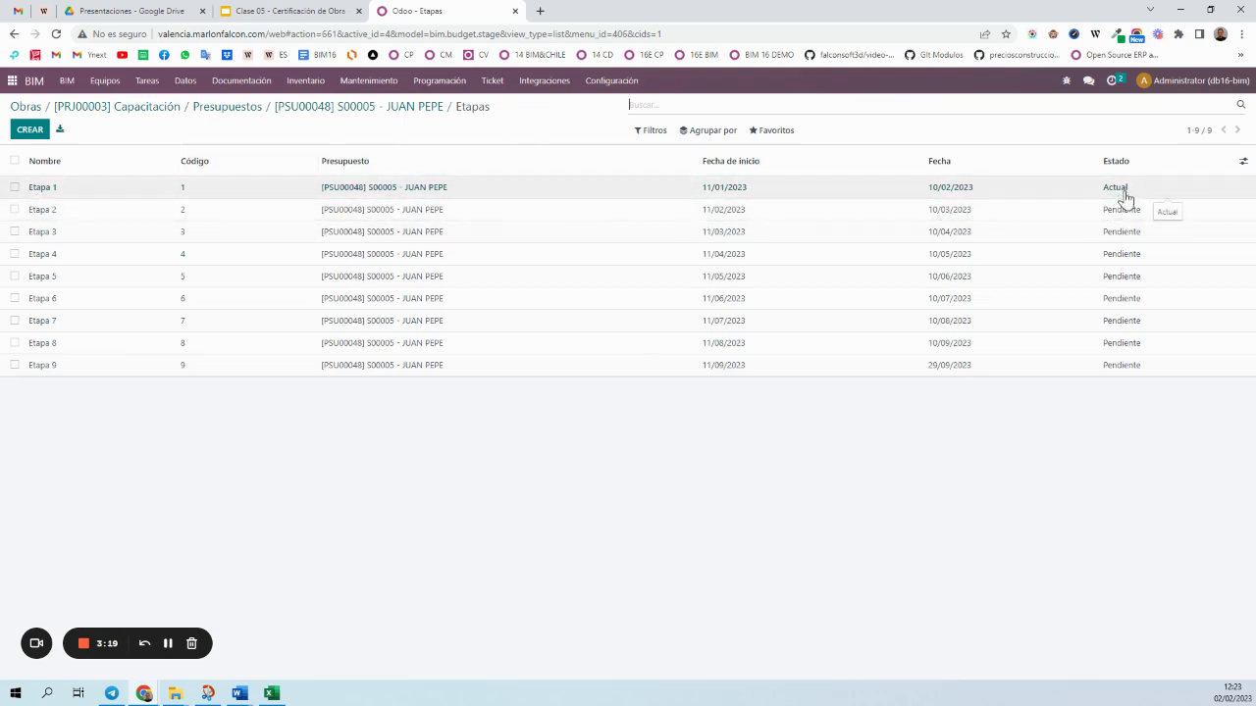
pyautogui.click(238, 191)
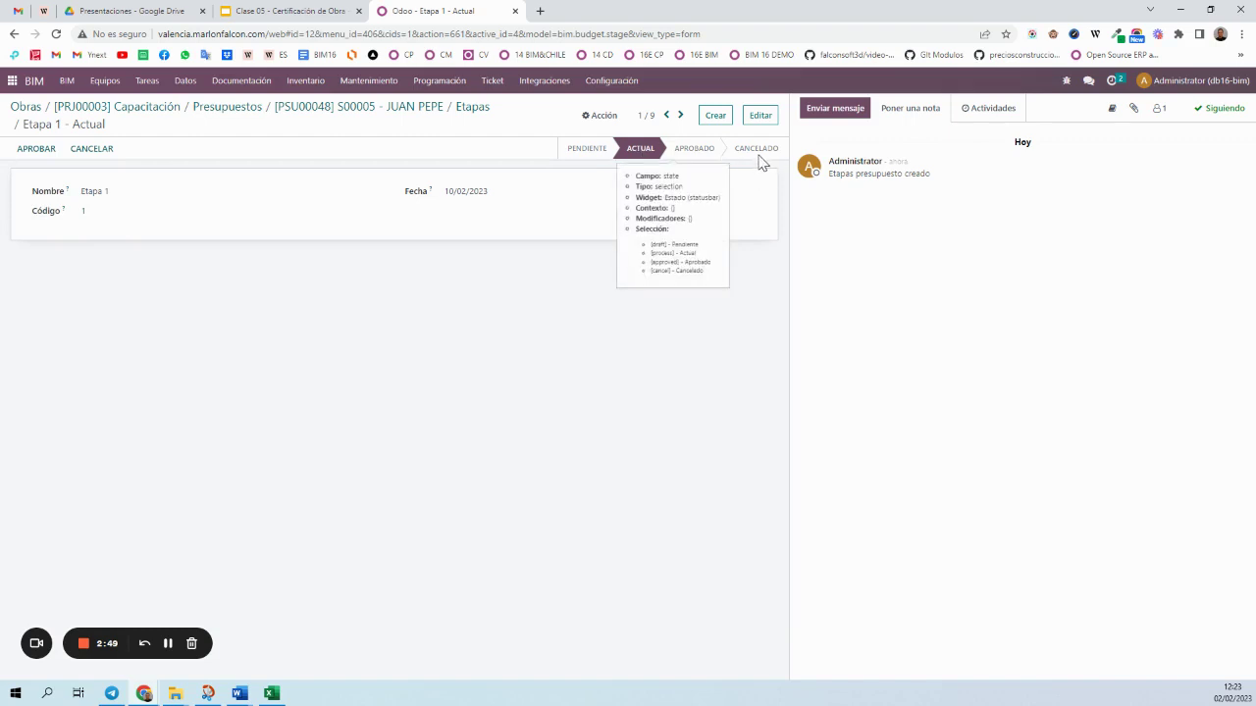
pyautogui.click(471, 110)
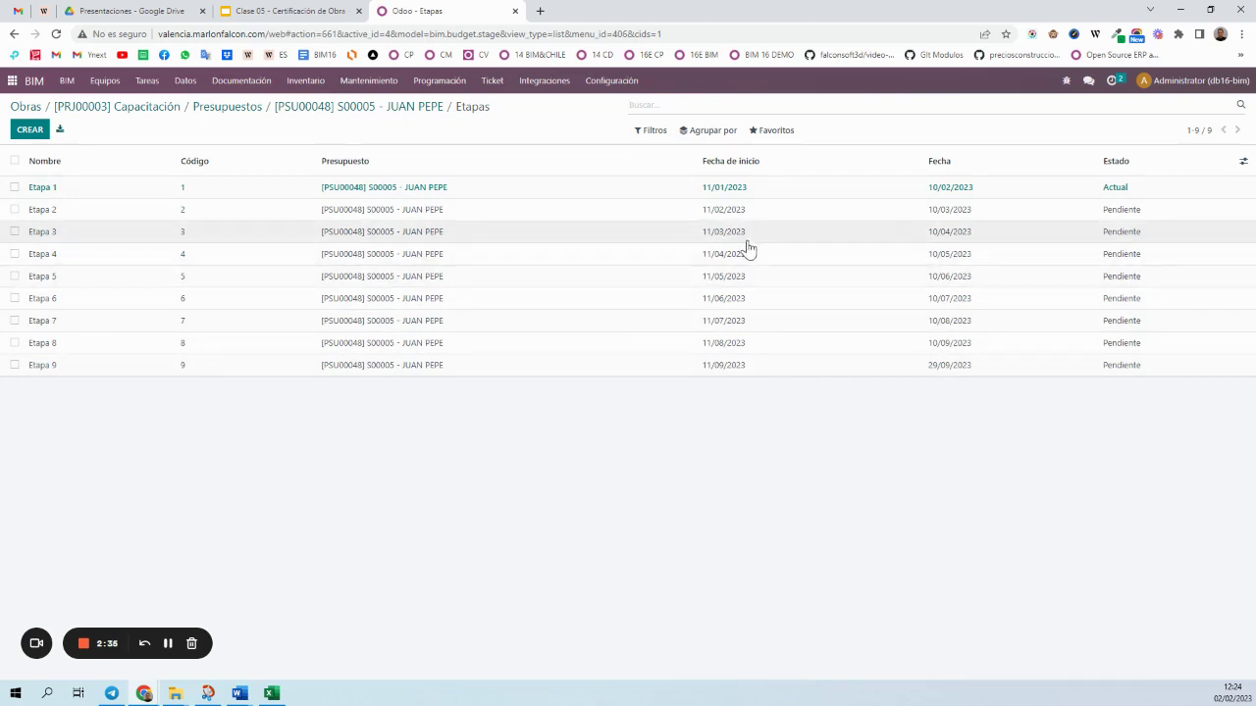
pyautogui.click(410, 242)
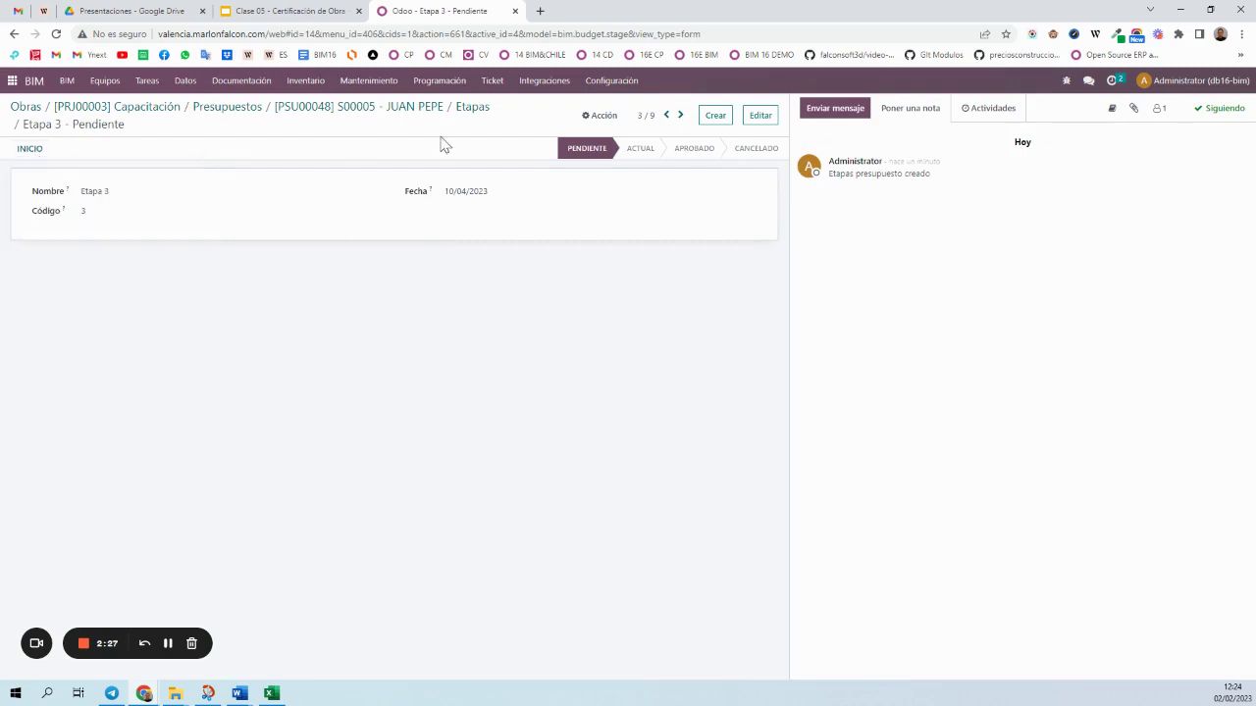
pyautogui.click(475, 108)
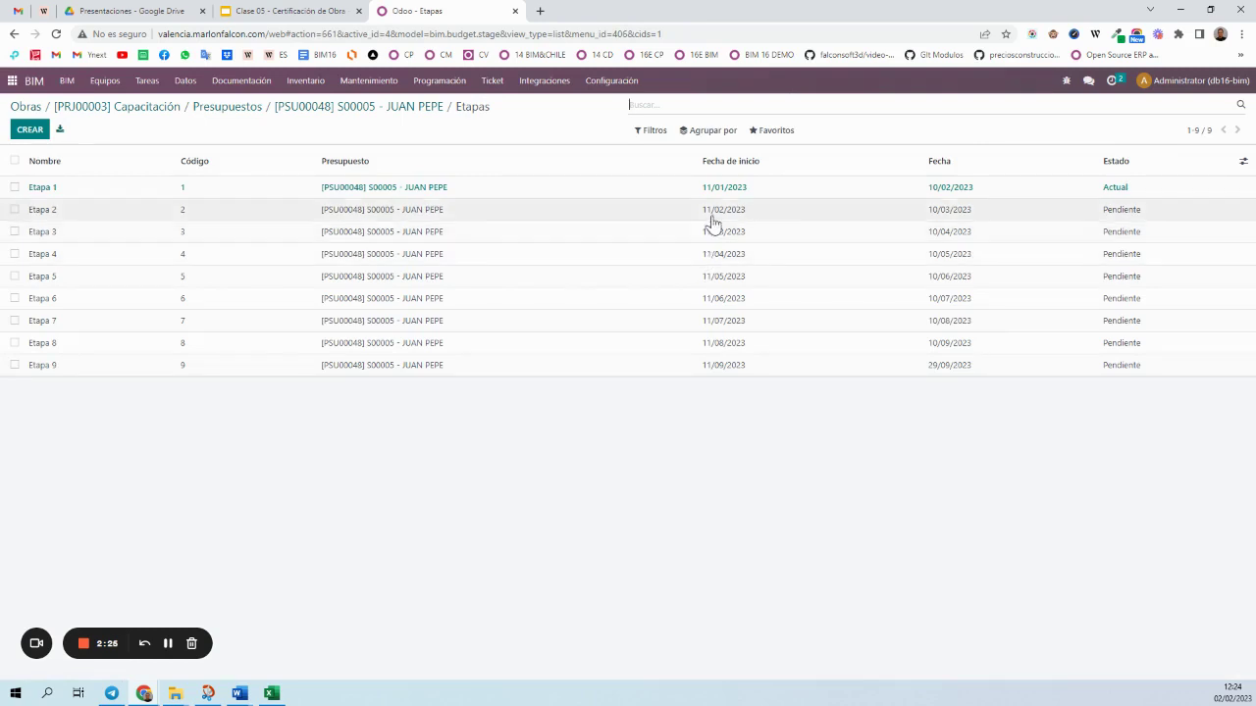
# - Set the date of Etapa 2 to 02/03/2023 and save the stage
pyautogui.click(467, 220)
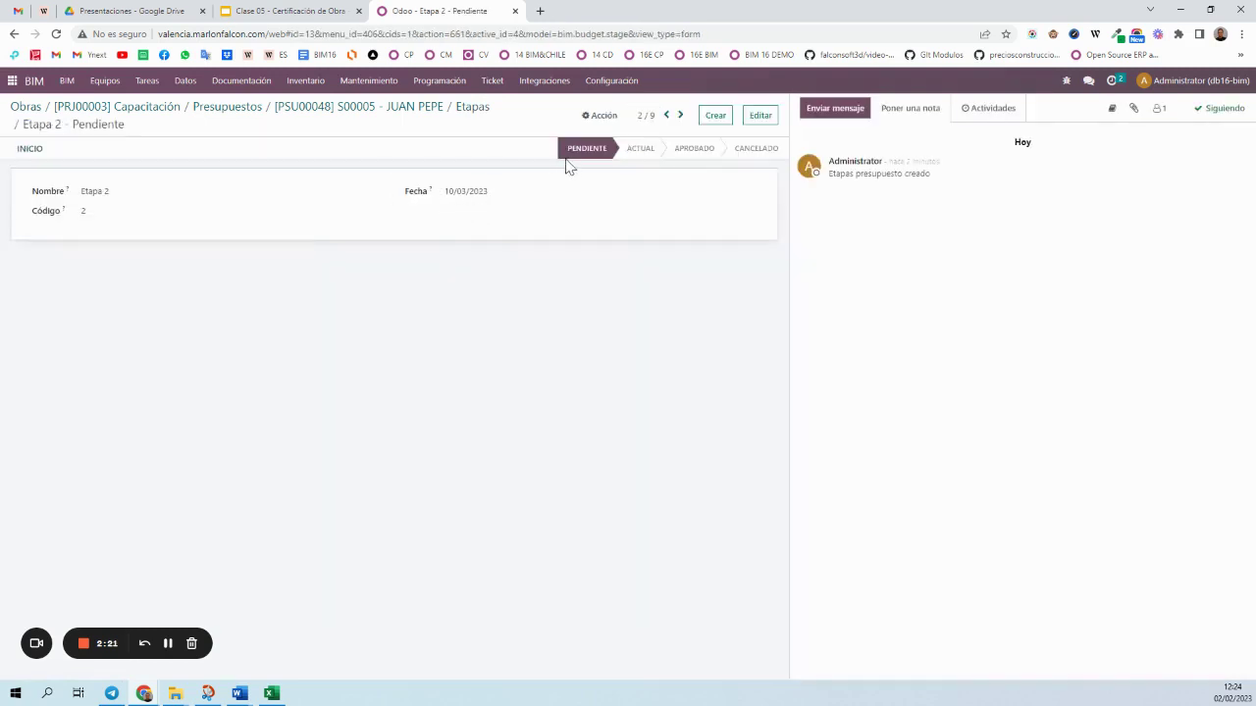
pyautogui.click(757, 118)
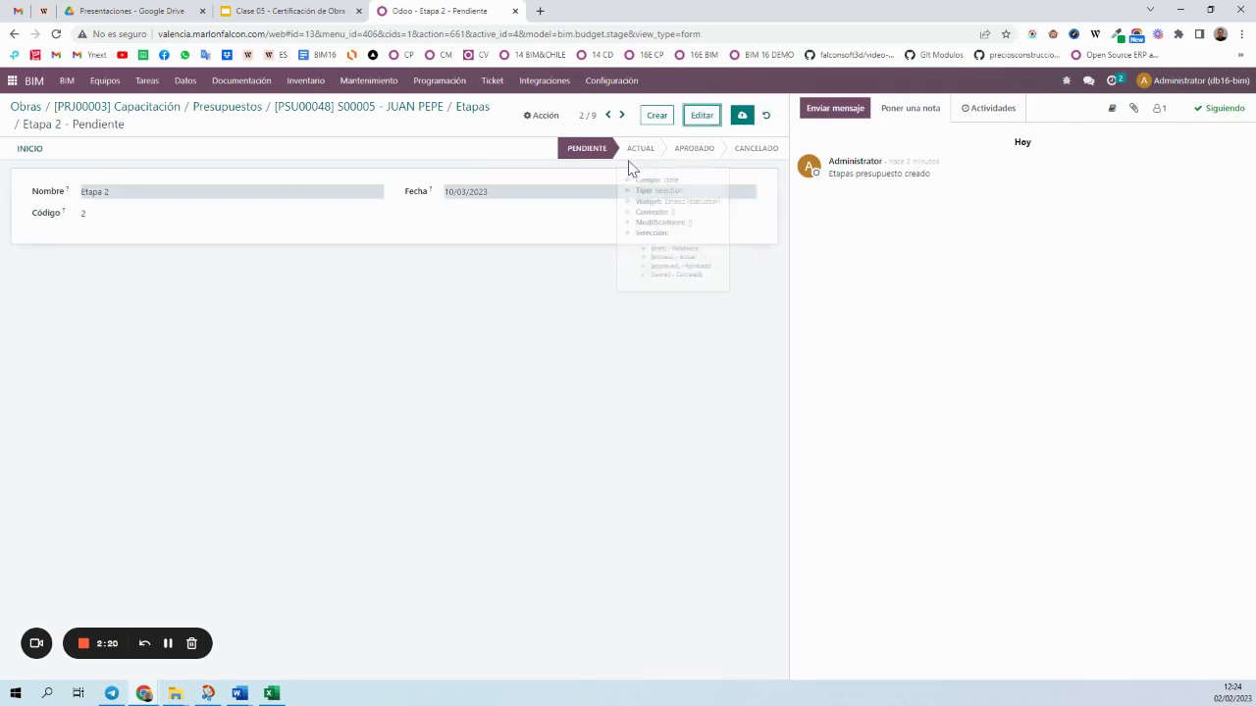
pyautogui.click(513, 192)
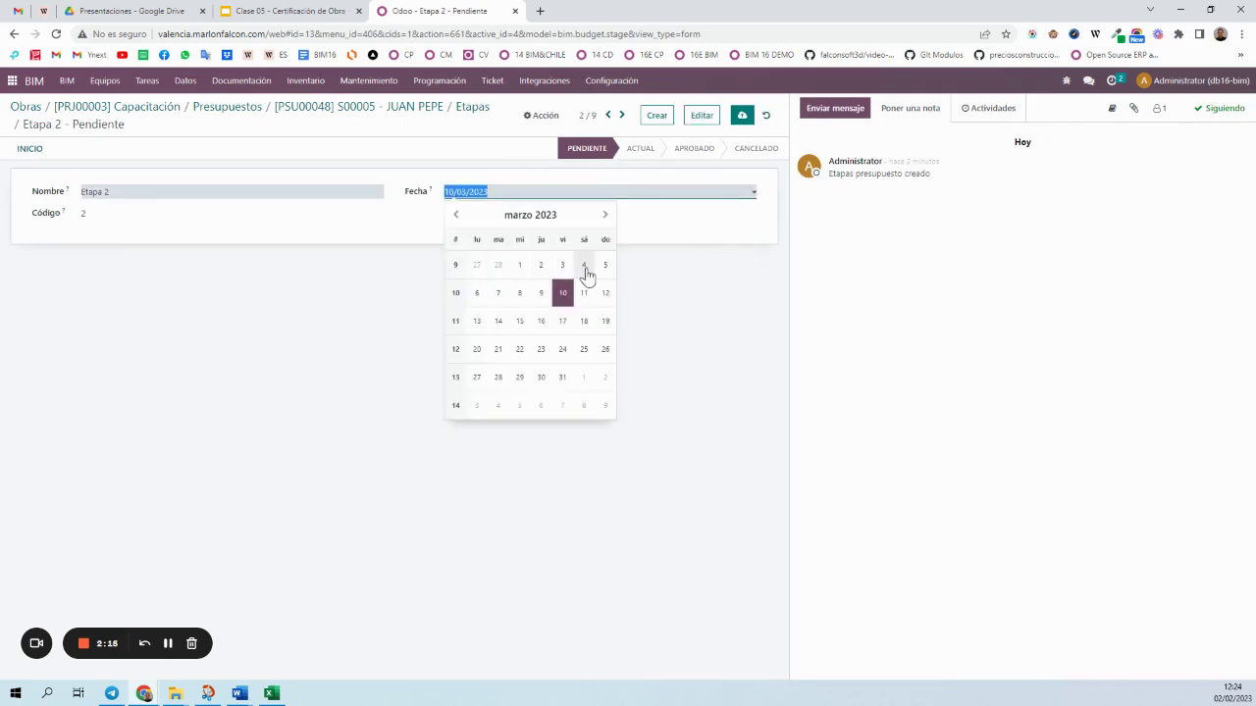
pyautogui.click(546, 269)
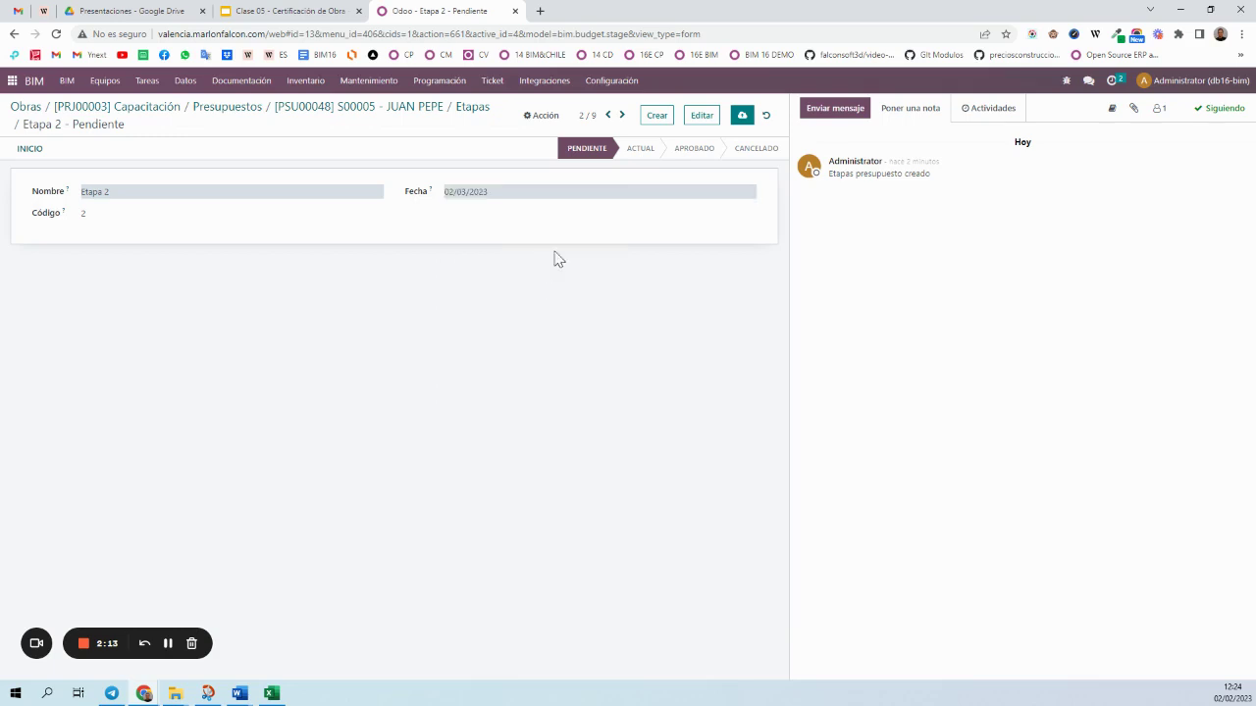
pyautogui.click(742, 117)
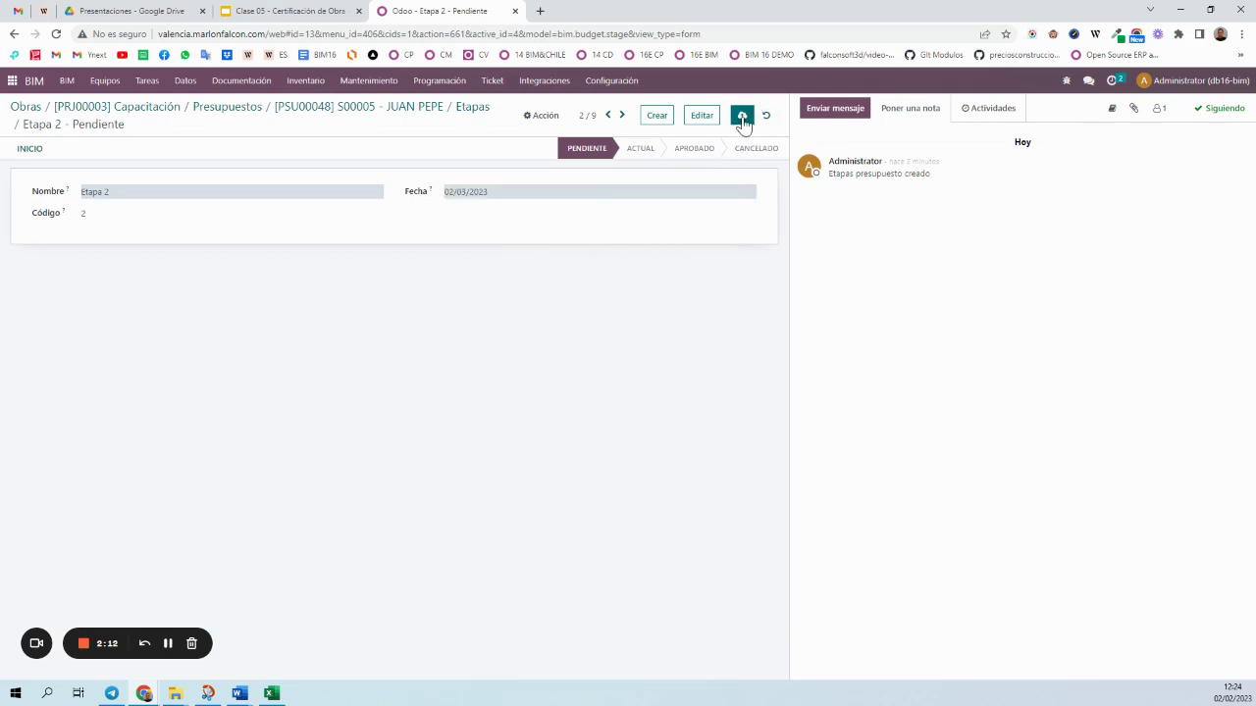
# - Add a stage named nueva with code qqq and date 10/03/2023 to the budget's stages and save it
pyautogui.click(383, 107)
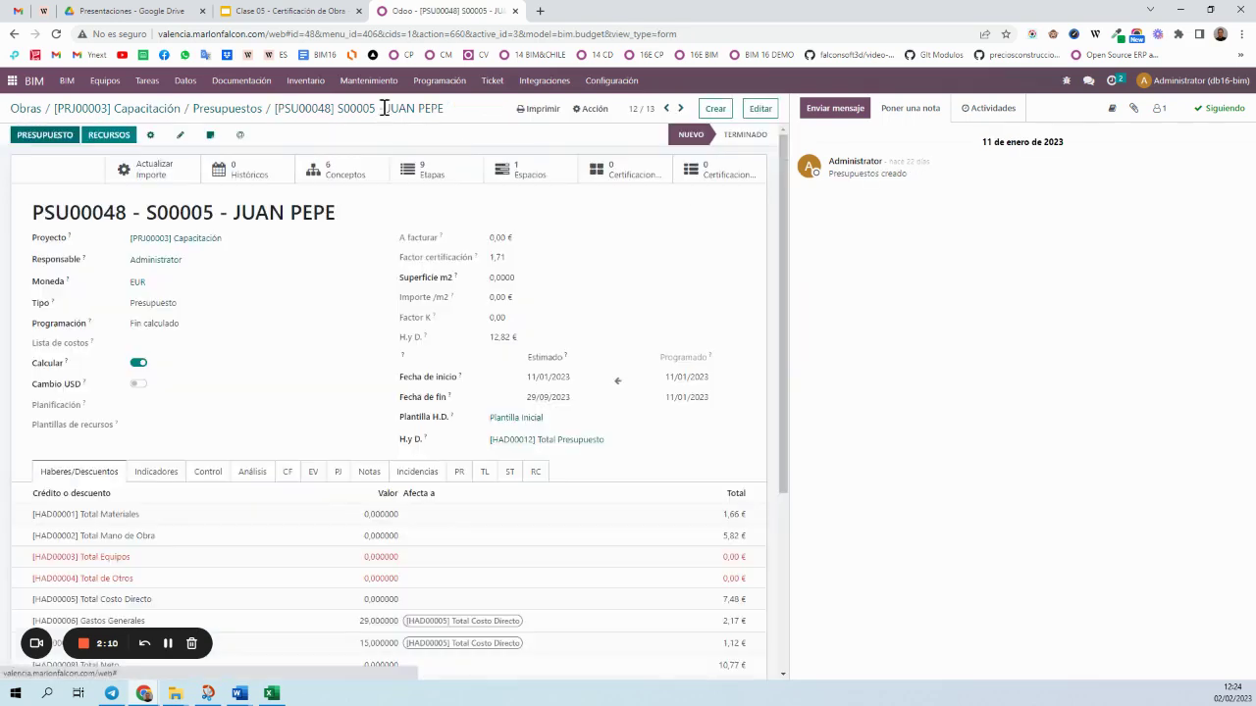
pyautogui.click(416, 170)
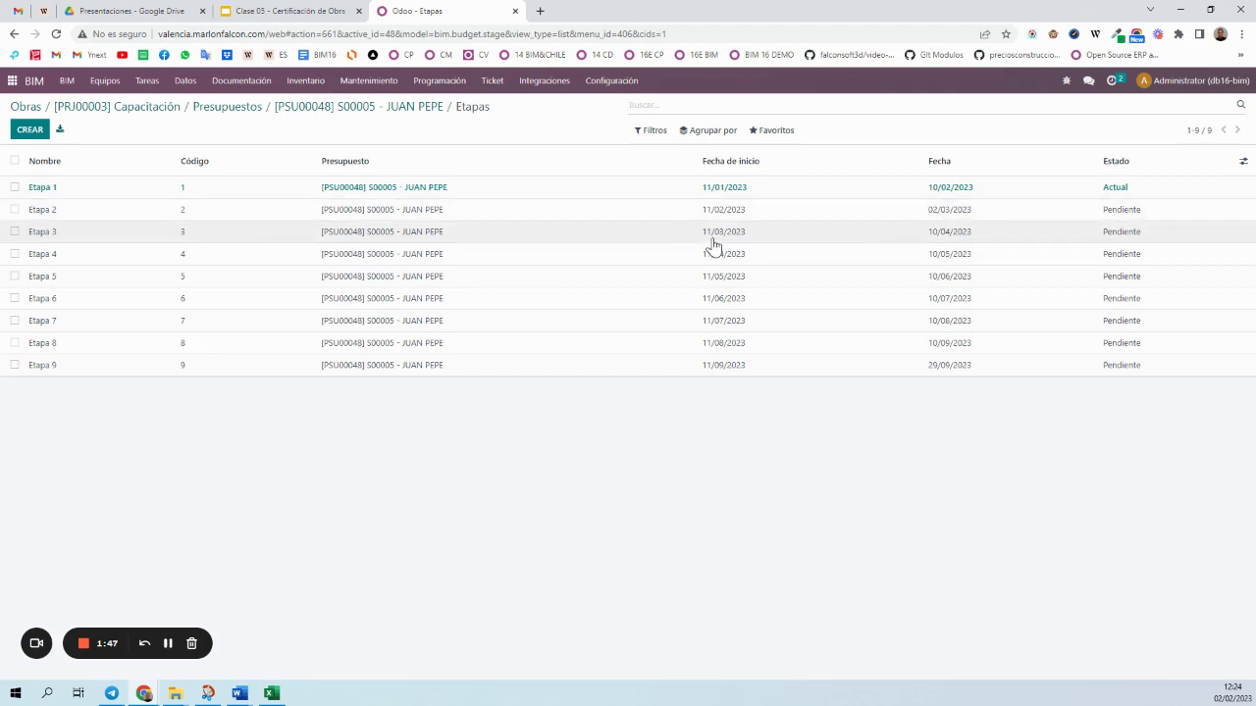
pyautogui.click(37, 133)
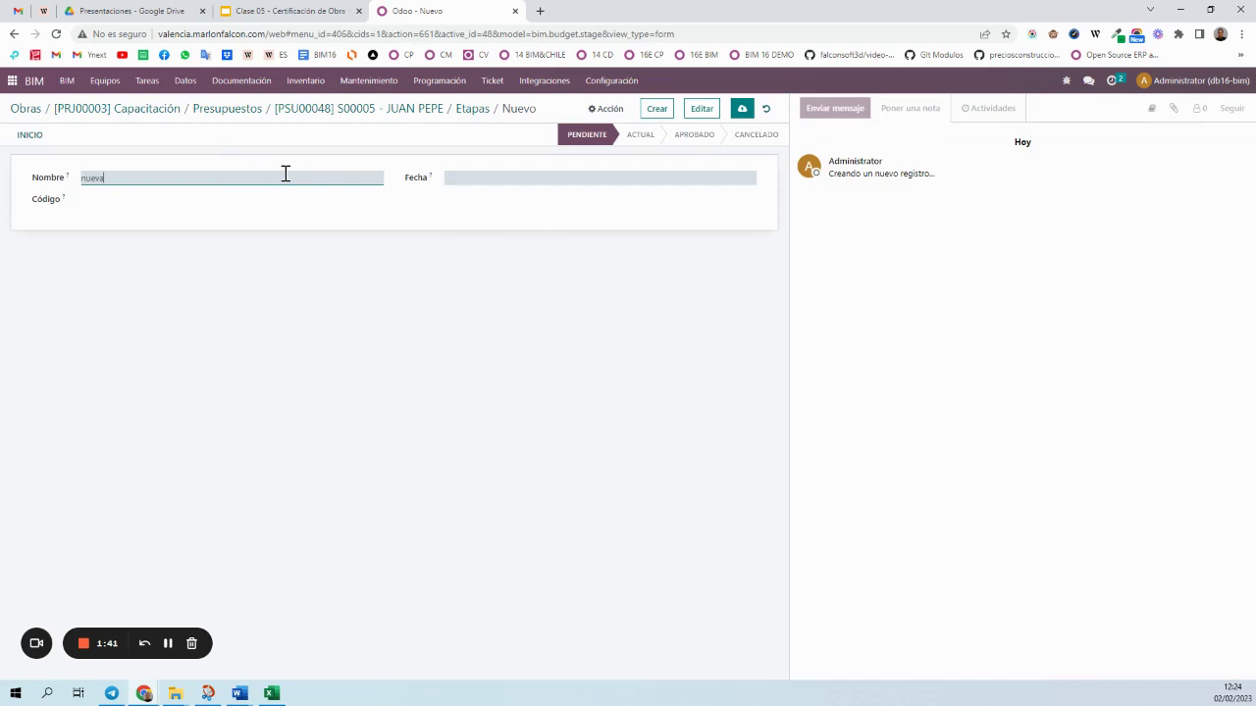
pyautogui.click(263, 198)
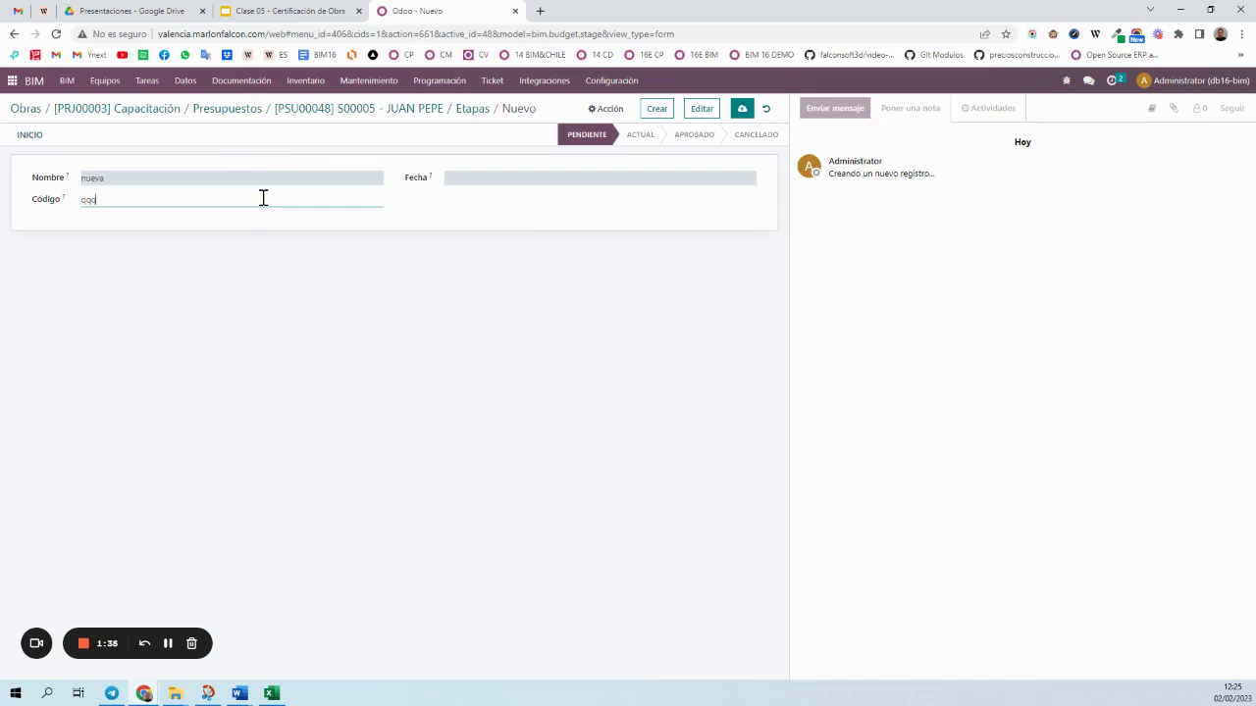
pyautogui.click(496, 184)
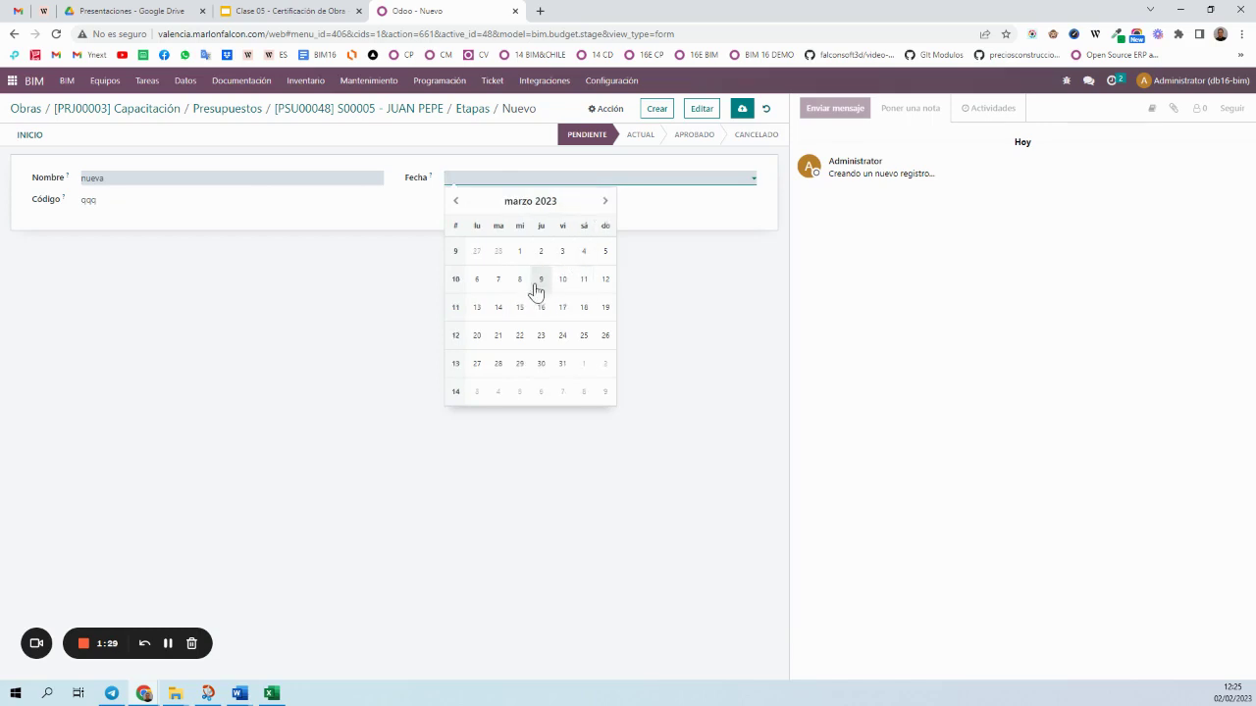
pyautogui.click(562, 280)
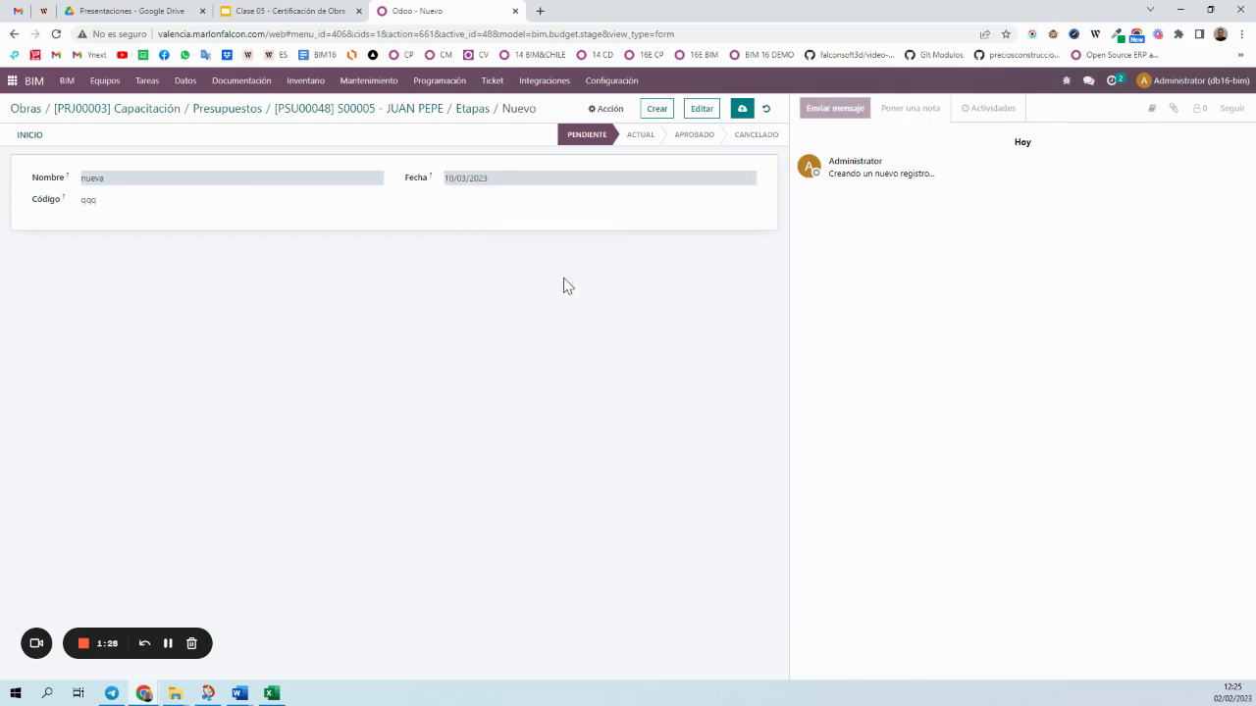
pyautogui.click(742, 109)
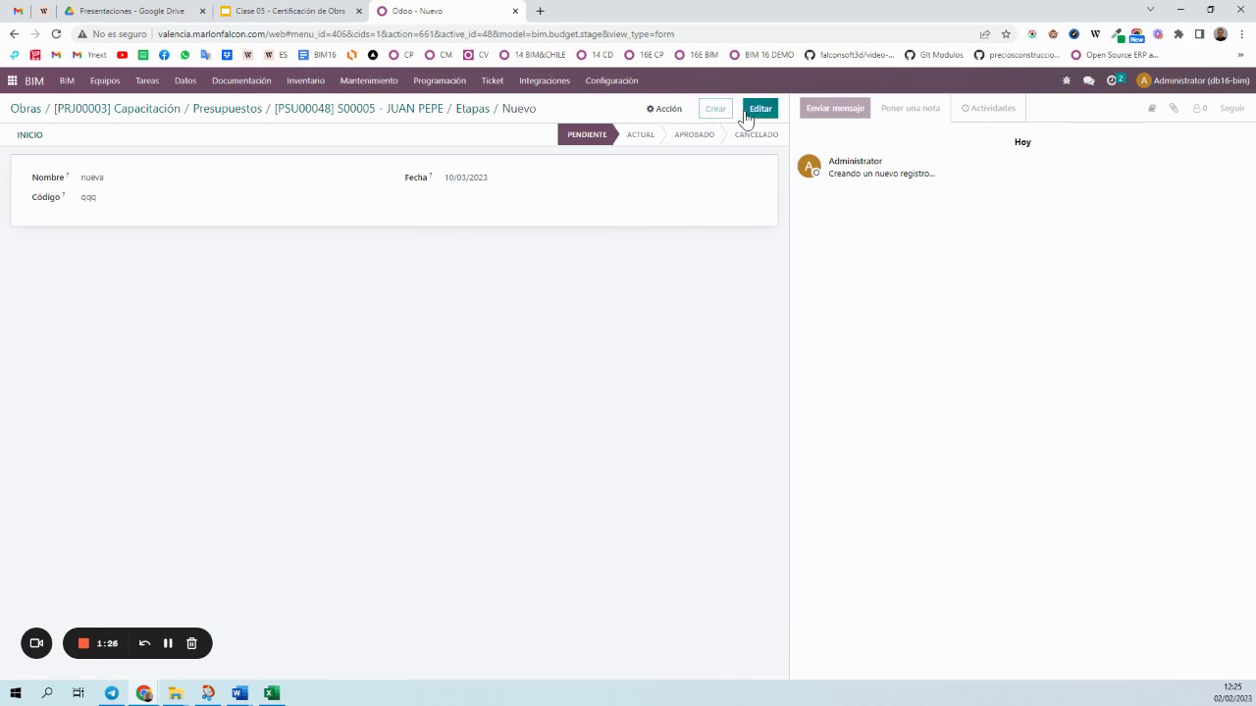
# - Reopen the budget's stage list to check the order and start dates of all stages
pyautogui.click(409, 110)
pyautogui.click(432, 174)
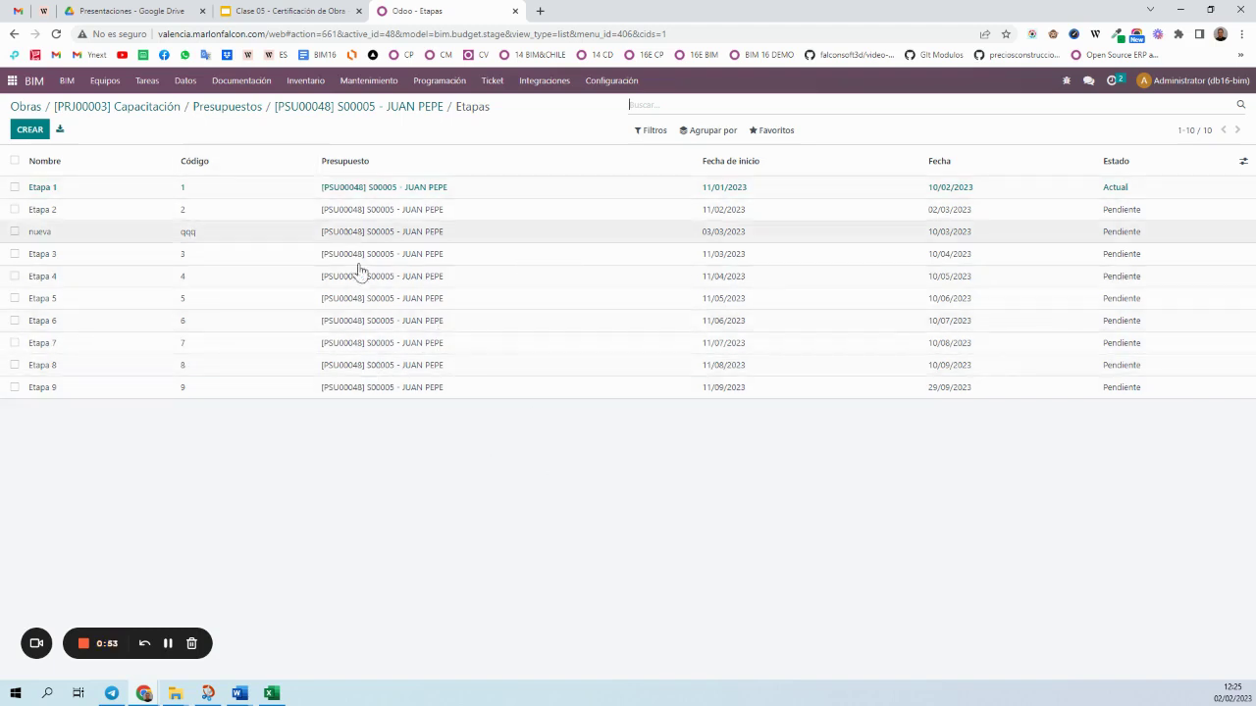
pyautogui.moveTo(355, 165)
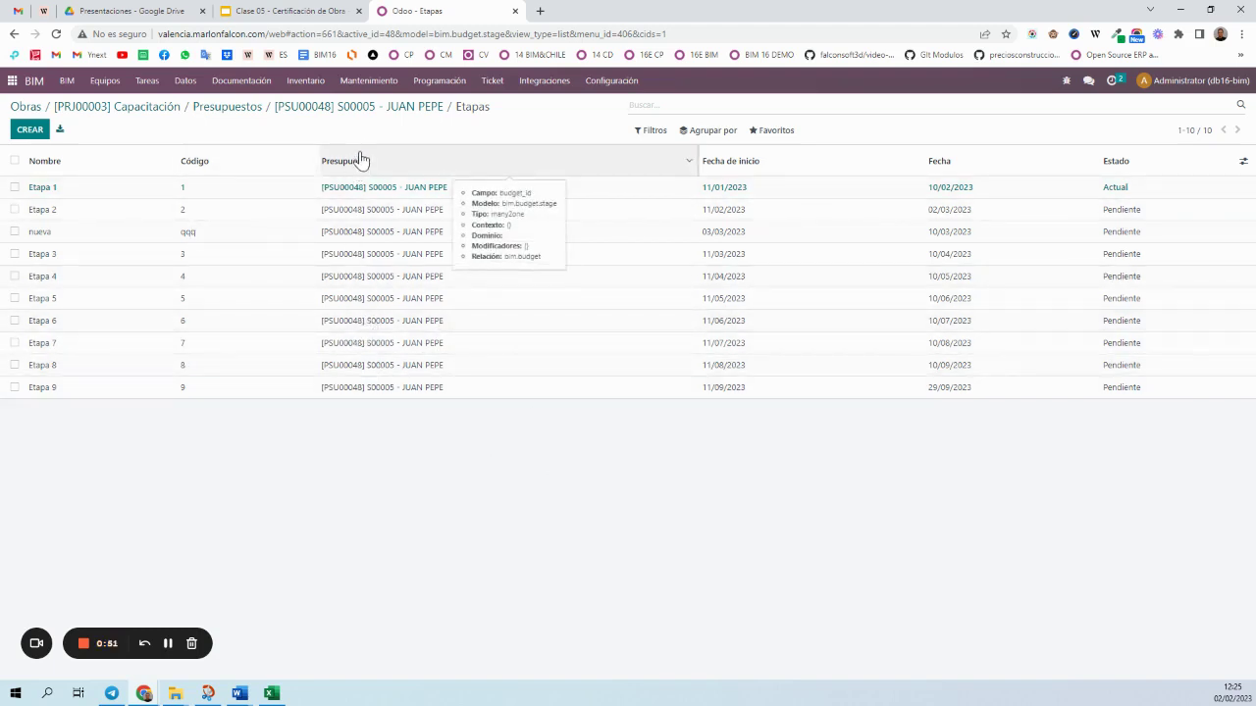